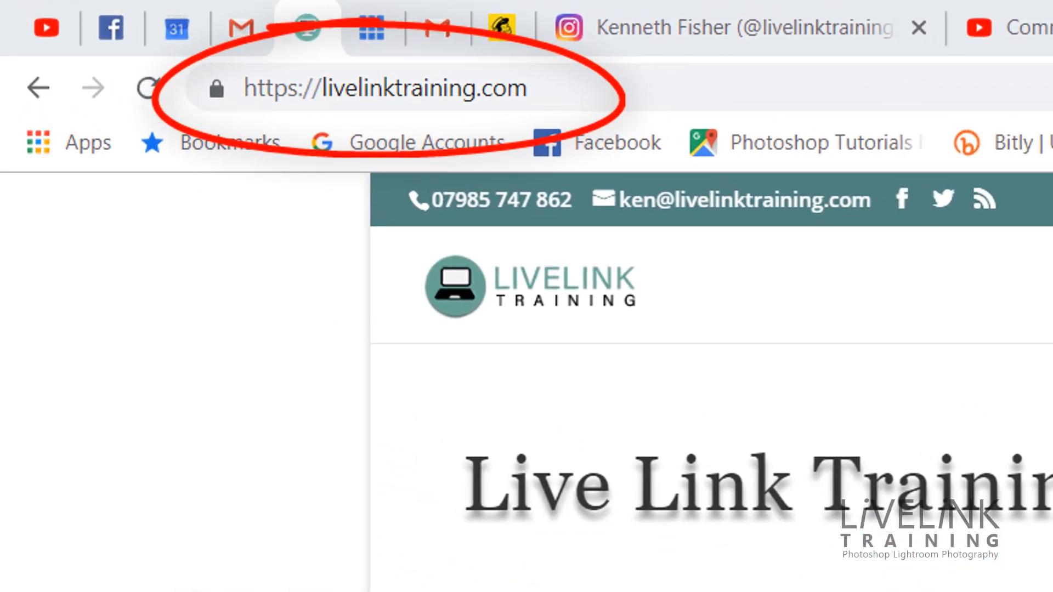
pyautogui.scroll(-10, 712, 411)
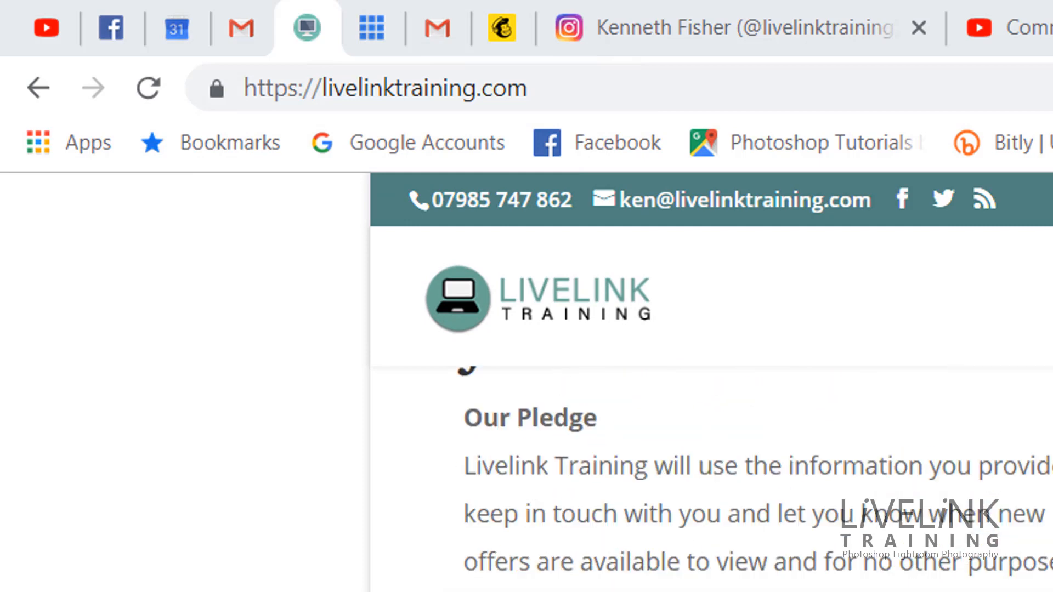
pyautogui.scroll(-7, 712, 466)
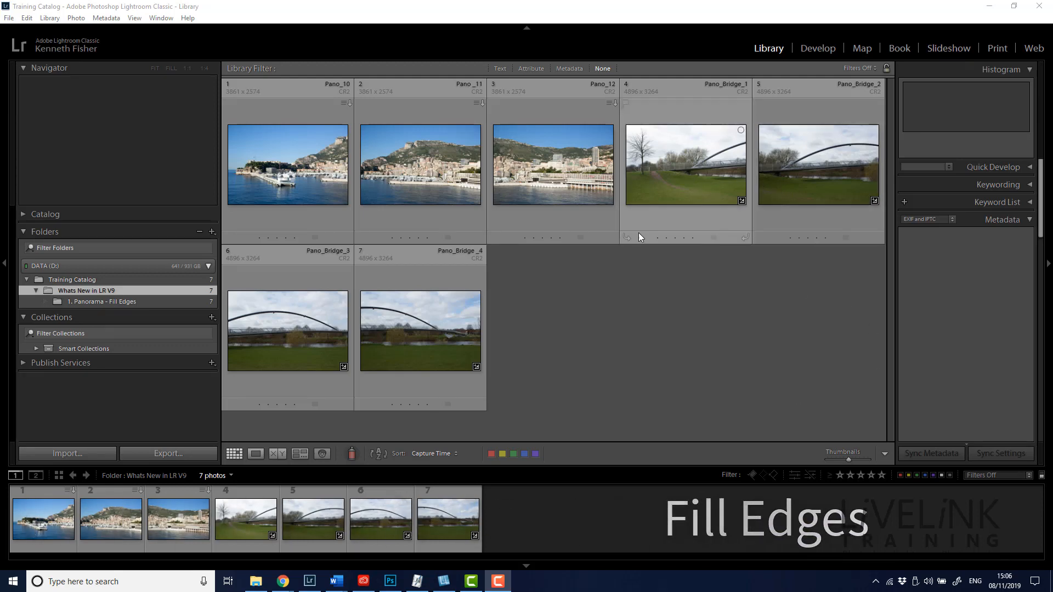
# - Select the four Pano_Bridge photos and open them in the Panorama photo merge preview
pyautogui.click(680, 178)
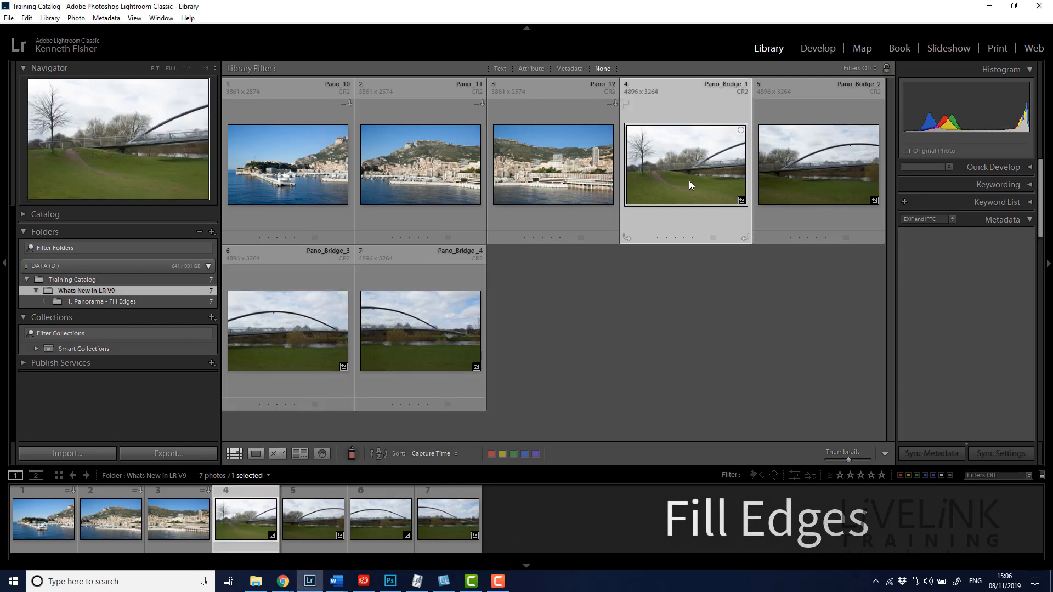
pyautogui.keyDown('shift'); pyautogui.click(440, 328); pyautogui.keyUp('shift')
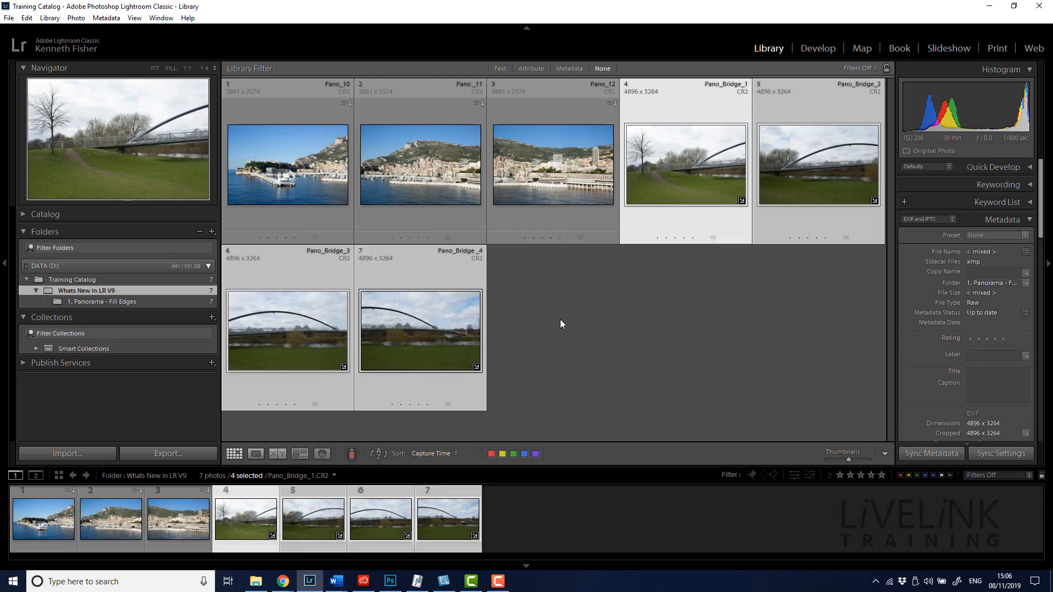
pyautogui.click(76, 17)
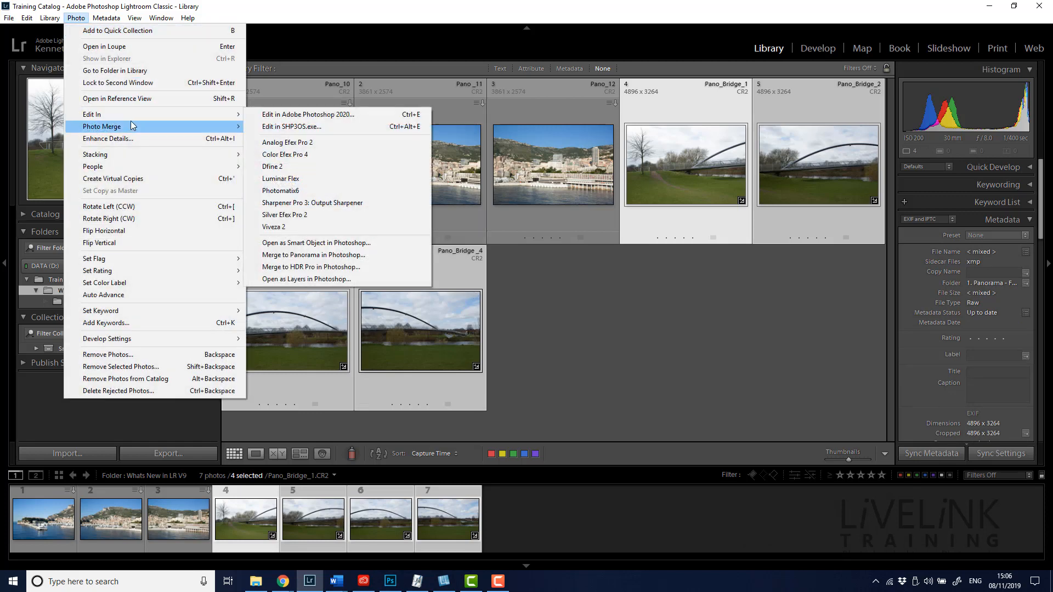
pyautogui.moveTo(132, 126)
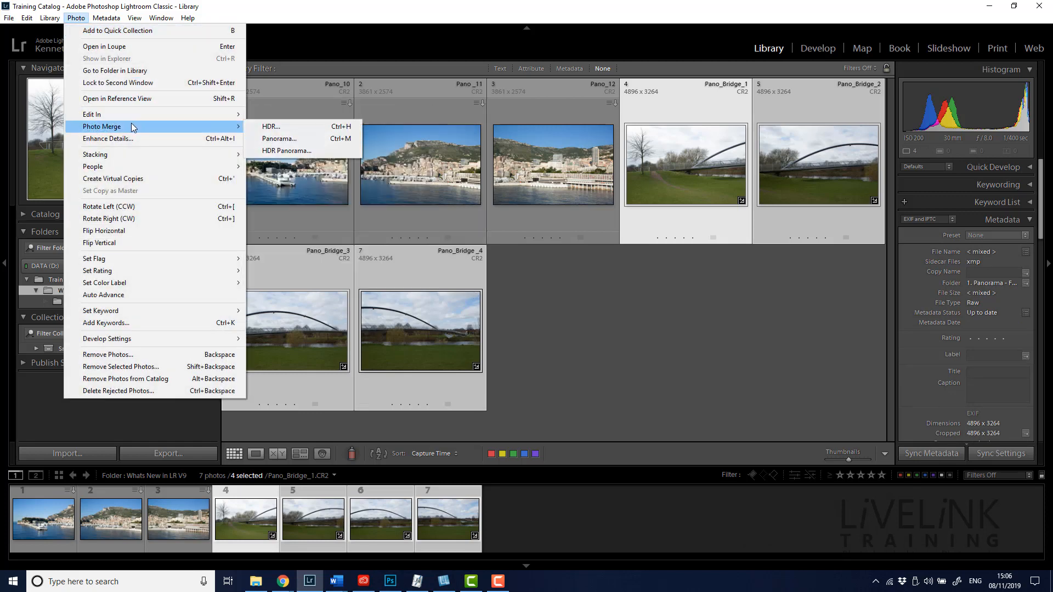
pyautogui.click(295, 139)
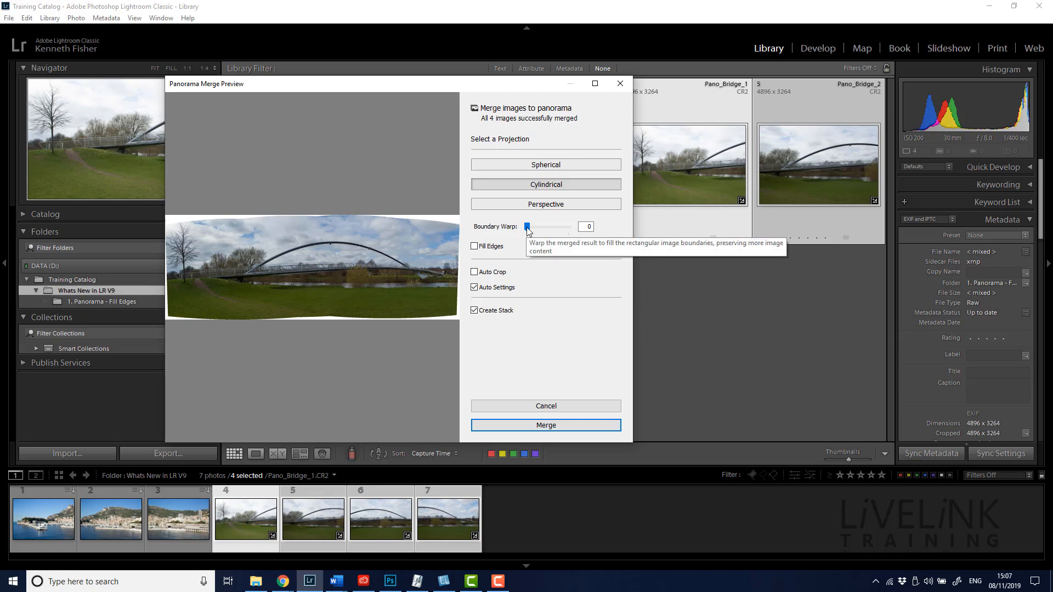
# - Try a Boundary Warp of 100 on the bridge panorama preview and reset it to 0
pyautogui.moveTo(526, 227); pyautogui.dragTo(570, 228)
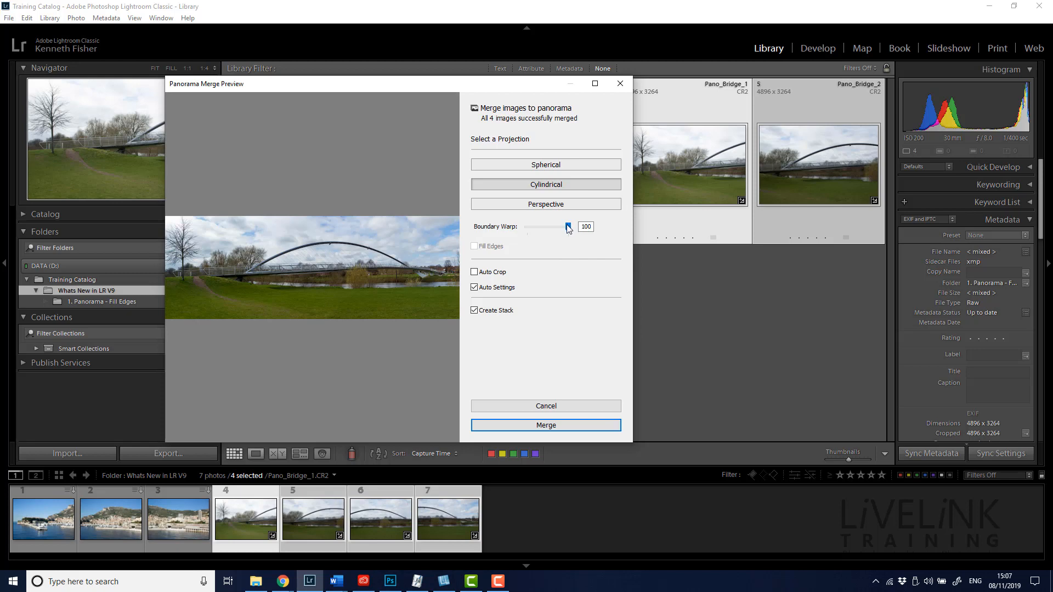
pyautogui.moveTo(569, 228); pyautogui.dragTo(524, 231)
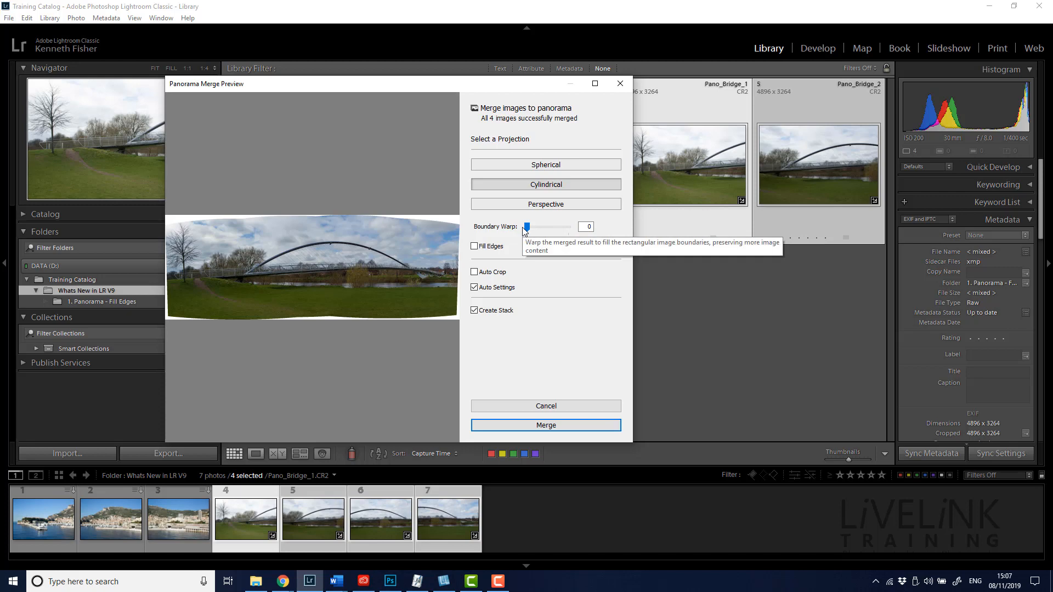
pyautogui.moveTo(524, 229)
pyautogui.mouseDown()
pyautogui.moveTo(568, 230)
pyautogui.moveTo(518, 230)
pyautogui.mouseUp()
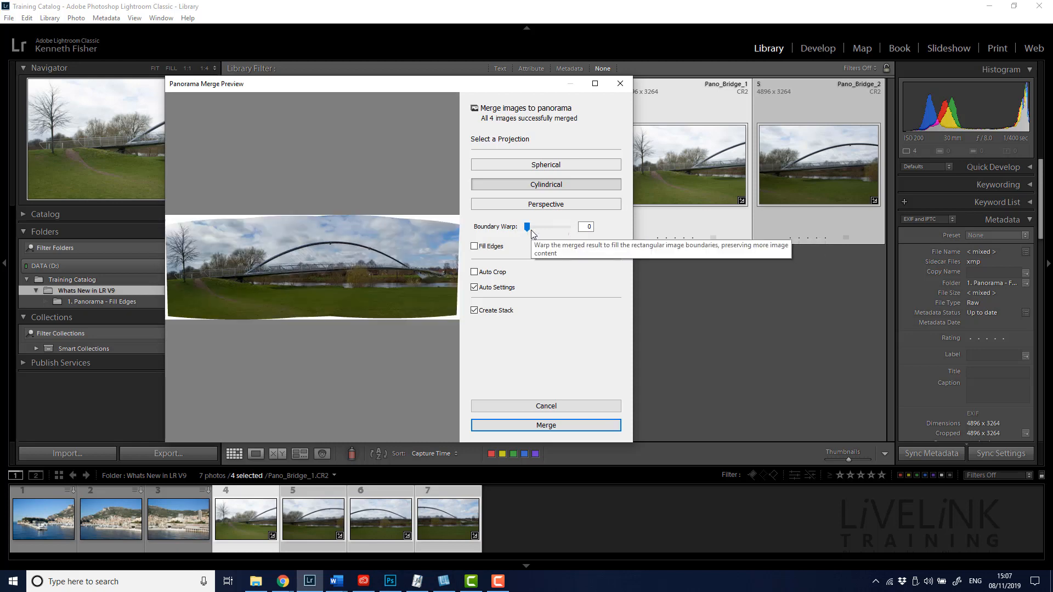
pyautogui.moveTo(528, 231)
pyautogui.mouseDown()
pyautogui.moveTo(578, 238)
pyautogui.moveTo(515, 230)
pyautogui.mouseUp()
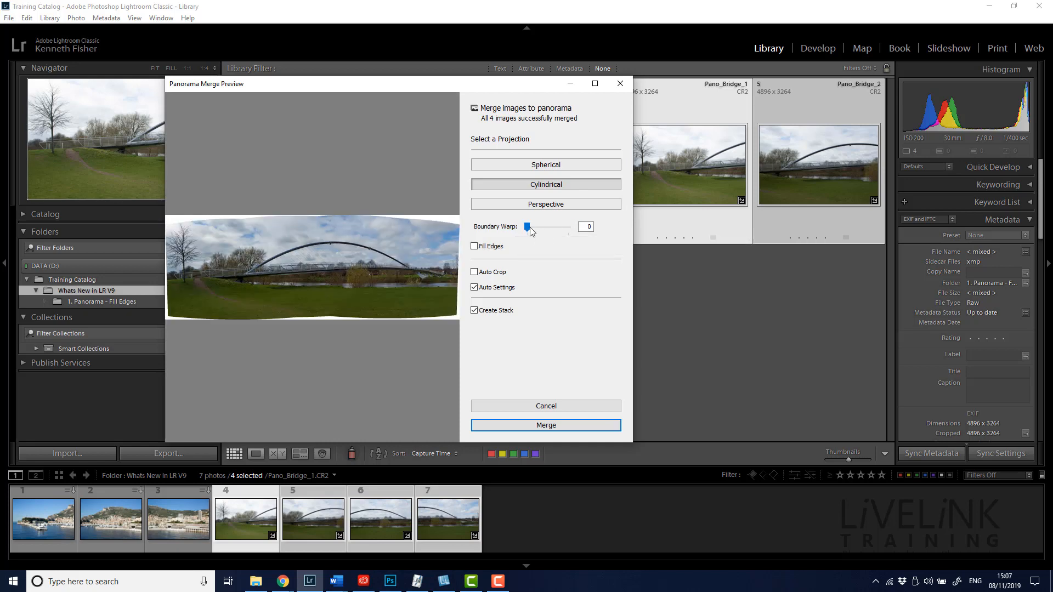
pyautogui.moveTo(527, 227); pyautogui.dragTo(594, 237)
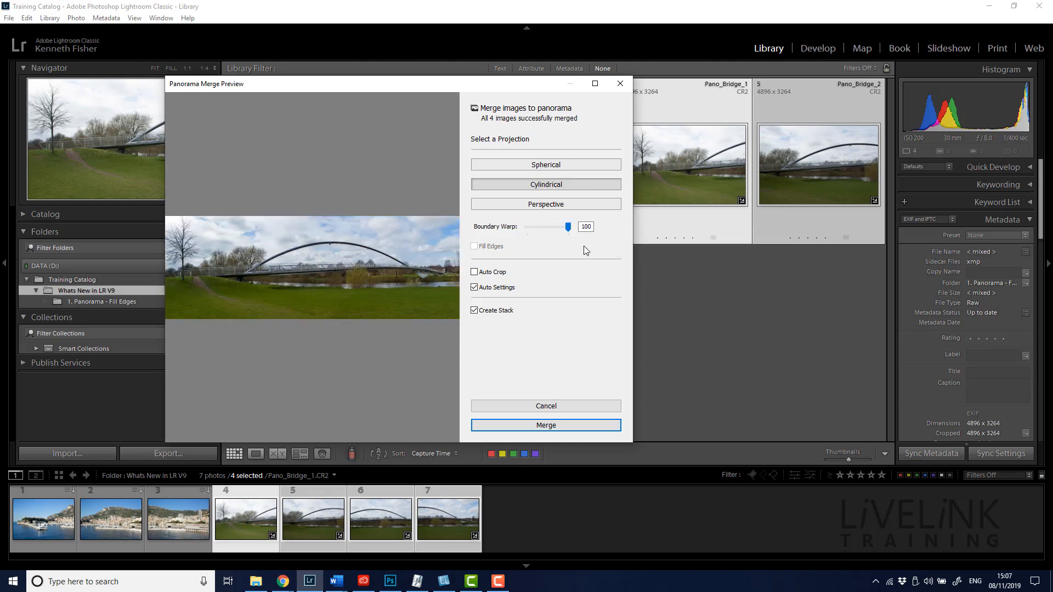
pyautogui.doubleClick(567, 229)
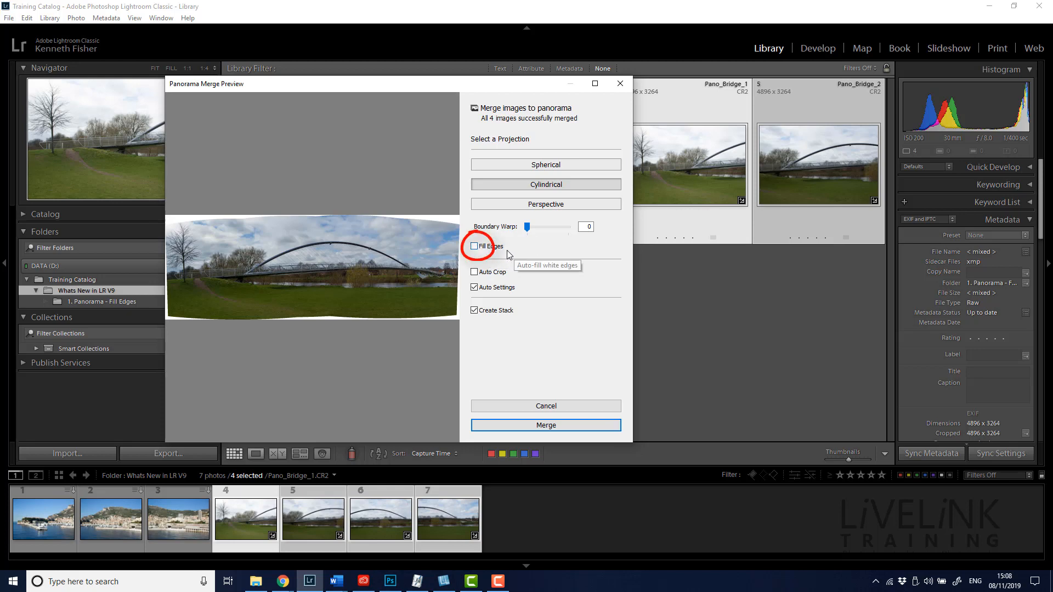
# - Enable Fill Edges and merge the bridge photos into a panorama with the Cylindrical projection
pyautogui.click(475, 247)
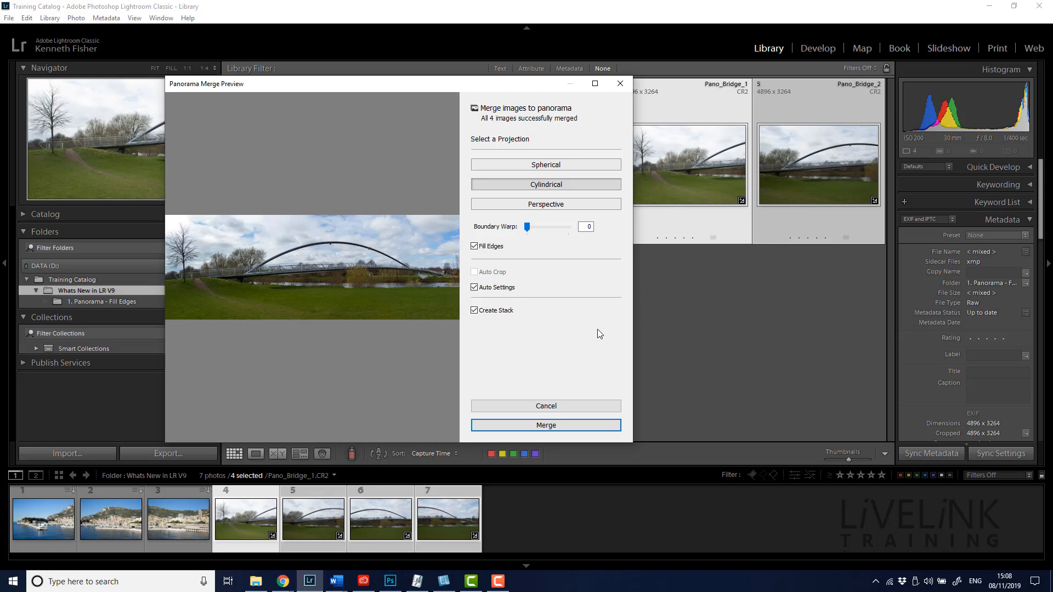
pyautogui.click(547, 426)
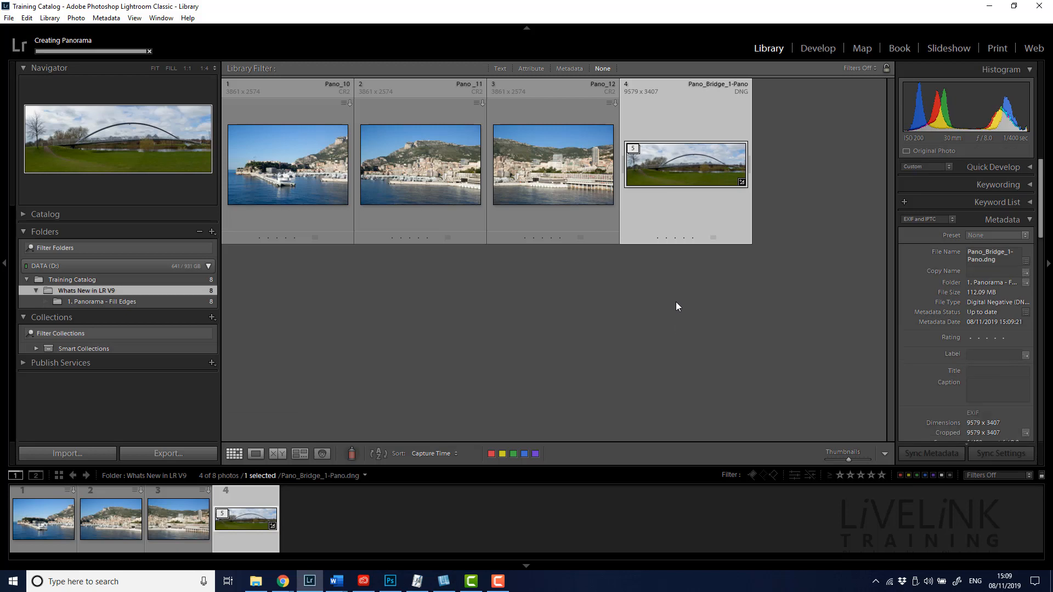
# - Expand the bridge panorama's stack to check its source photos, collapse it again and view the merged panorama enlarged
pyautogui.click(632, 149)
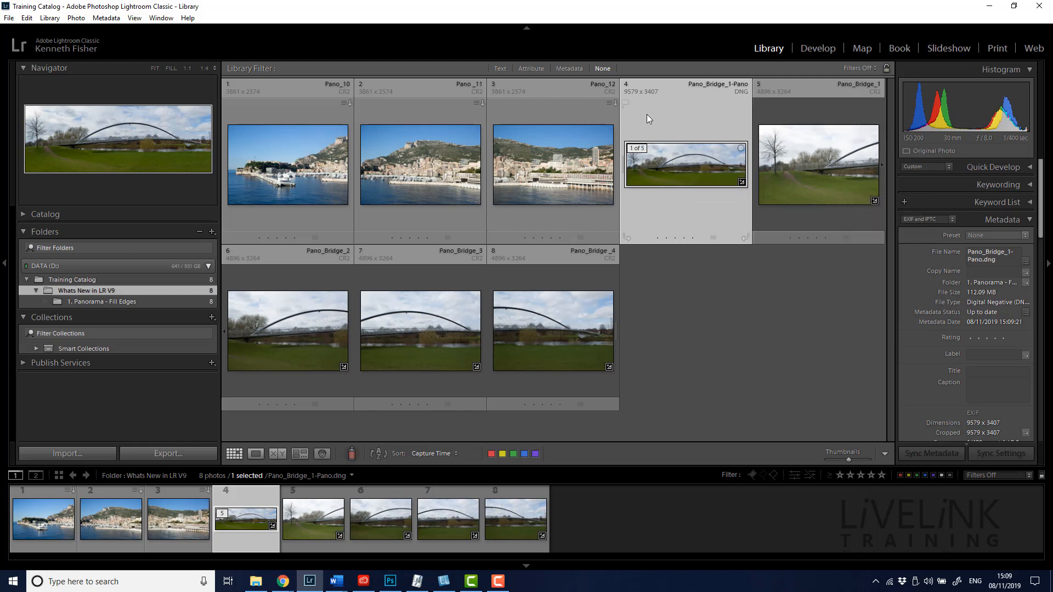
pyautogui.click(624, 164)
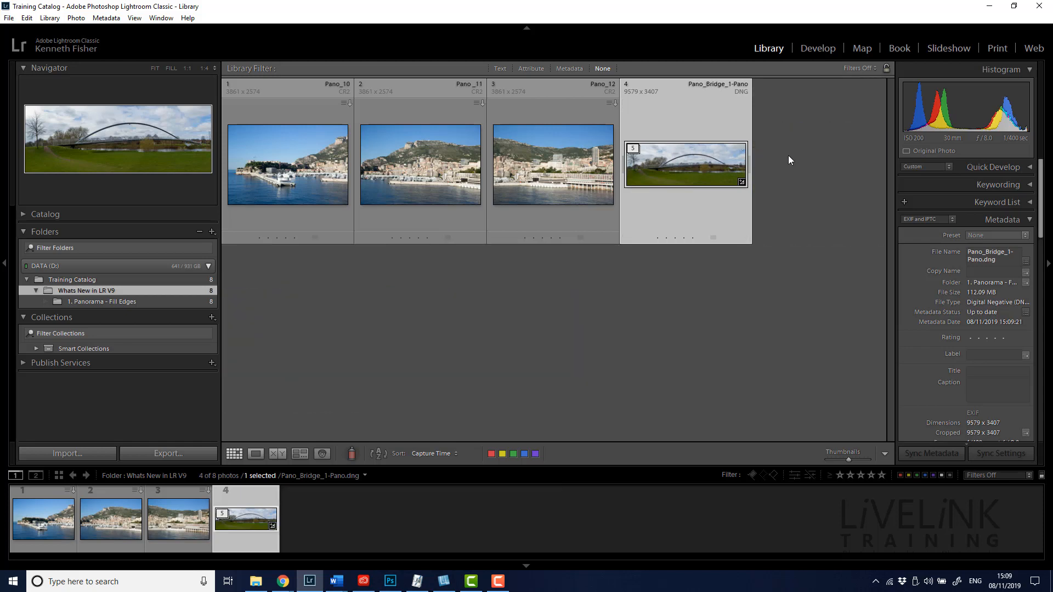
pyautogui.doubleClick(674, 163)
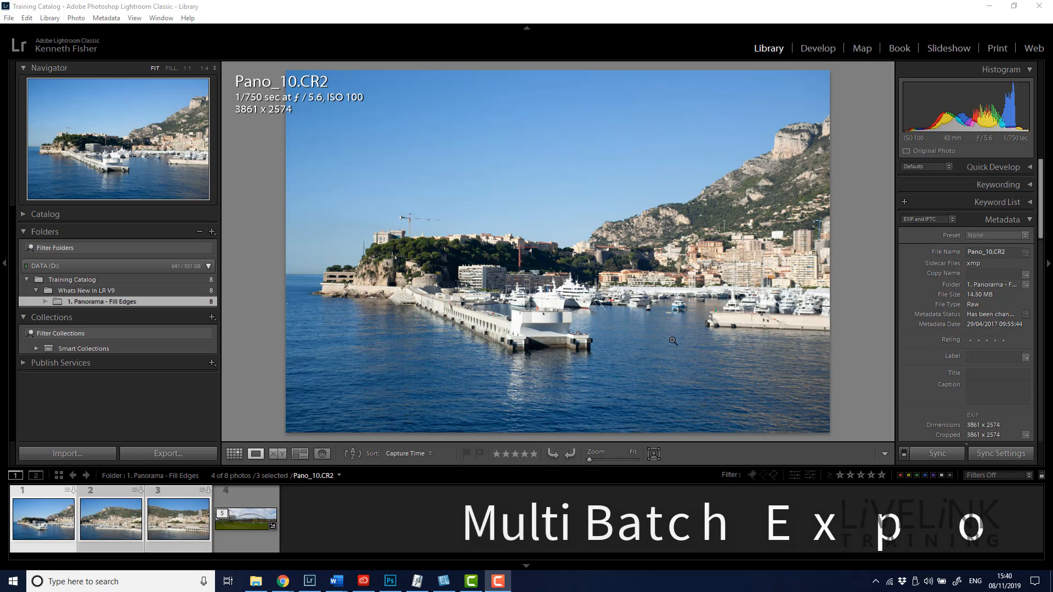
# - Open the export settings for the three selected harbour photos and expand the Media preset group
pyautogui.click(8, 17)
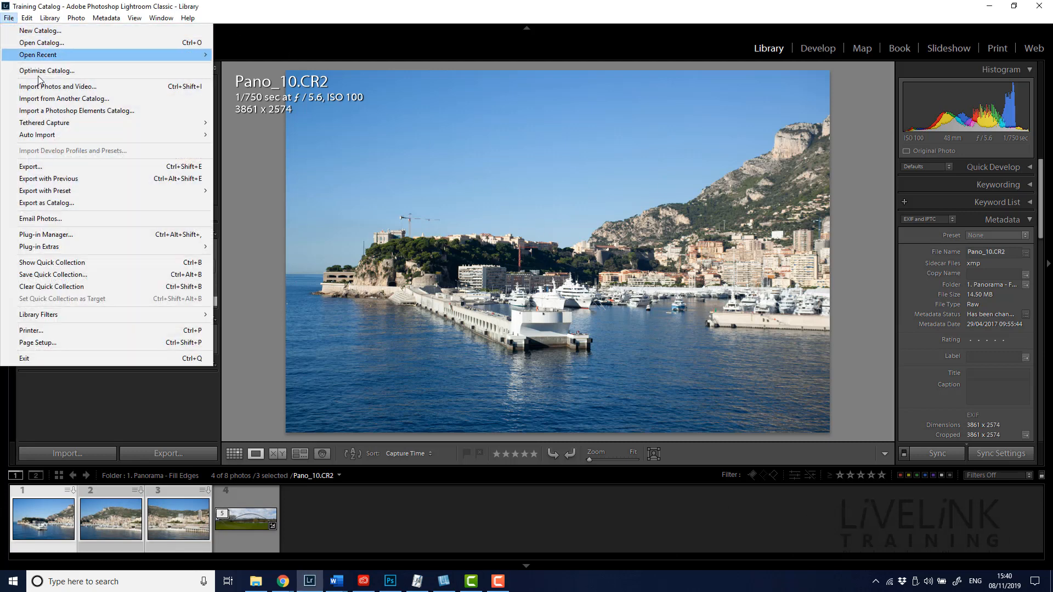
pyautogui.click(44, 166)
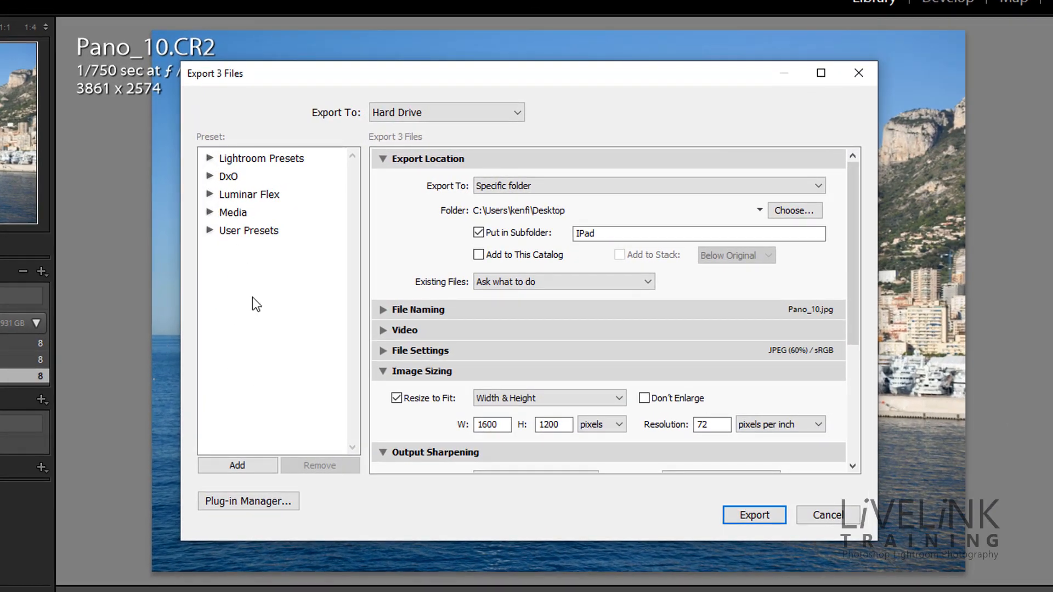
pyautogui.rightClick(248, 237)
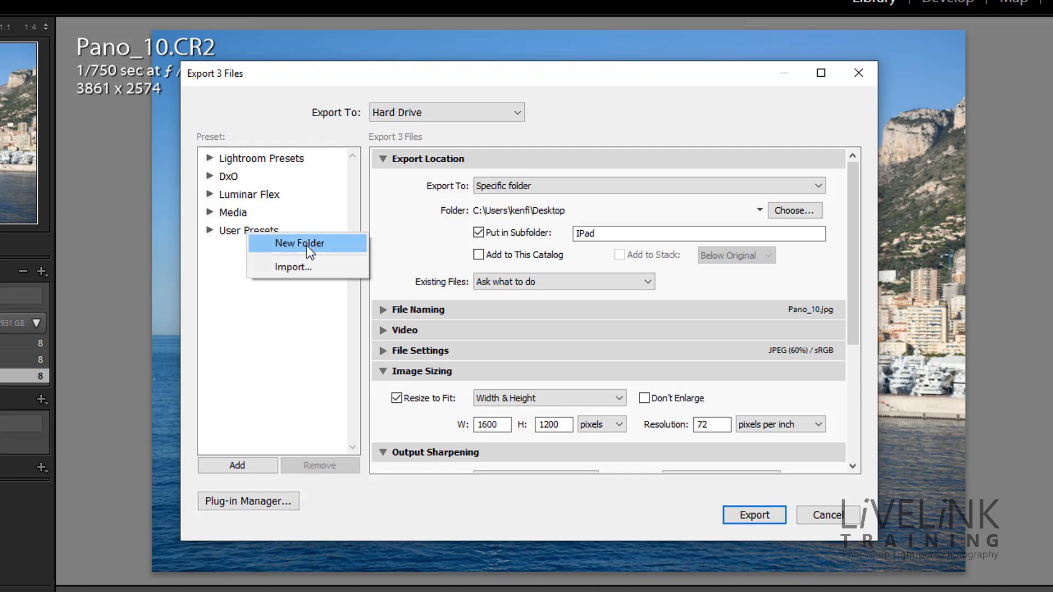
pyautogui.click(249, 293)
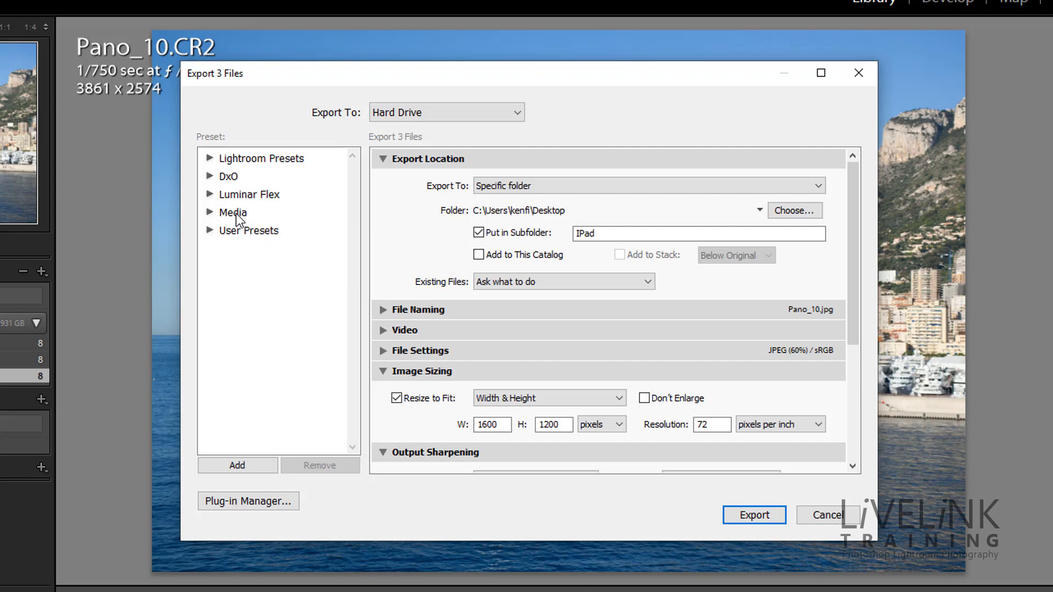
pyautogui.click(211, 214)
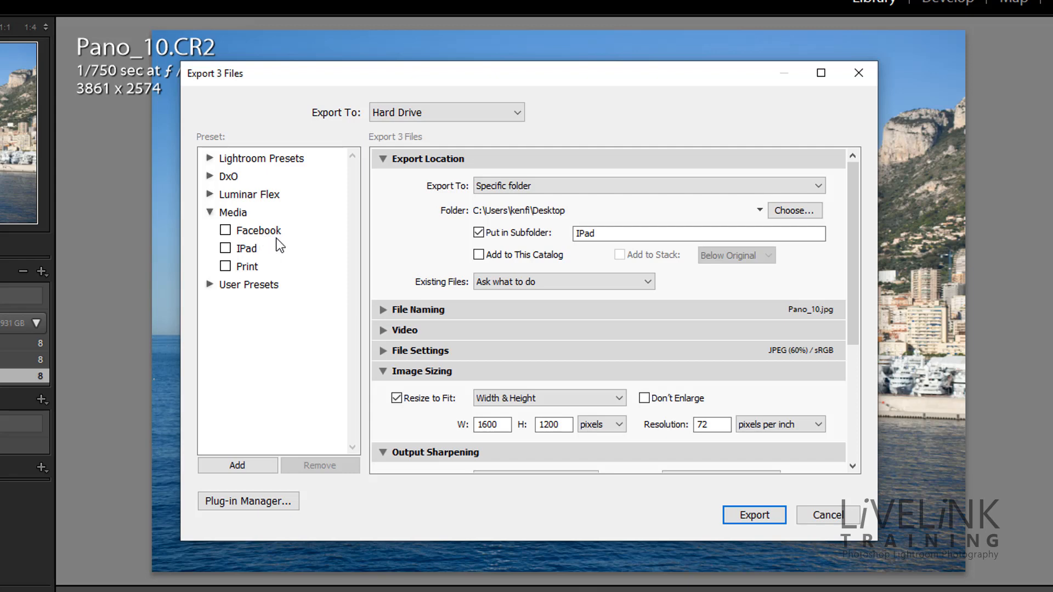
# - Examine the subfolder, image sizing and resolution settings of the Facebook, IPad and Print export presets
pyautogui.click(248, 232)
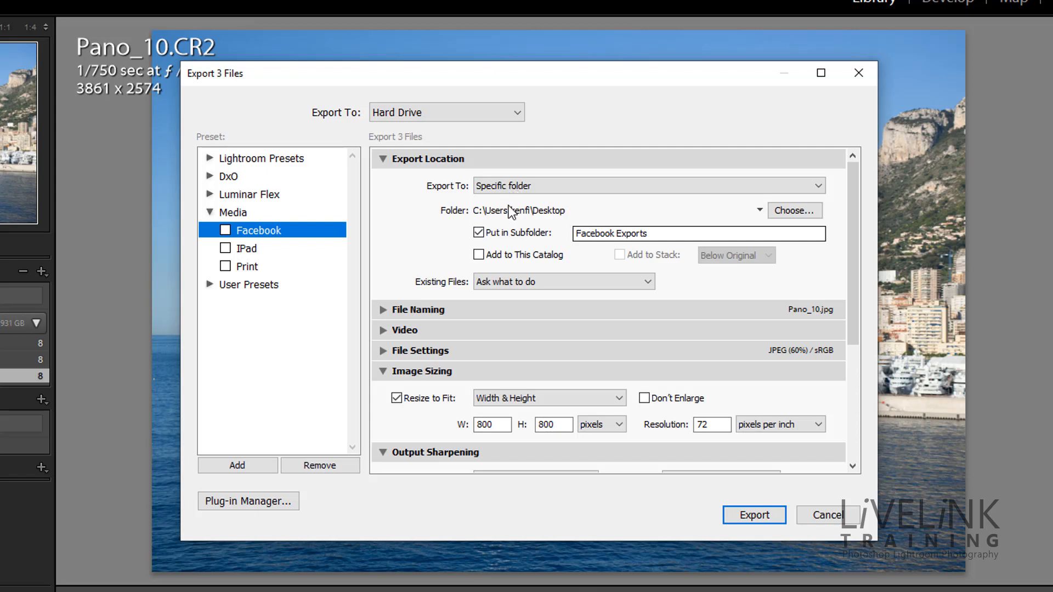
pyautogui.click(249, 251)
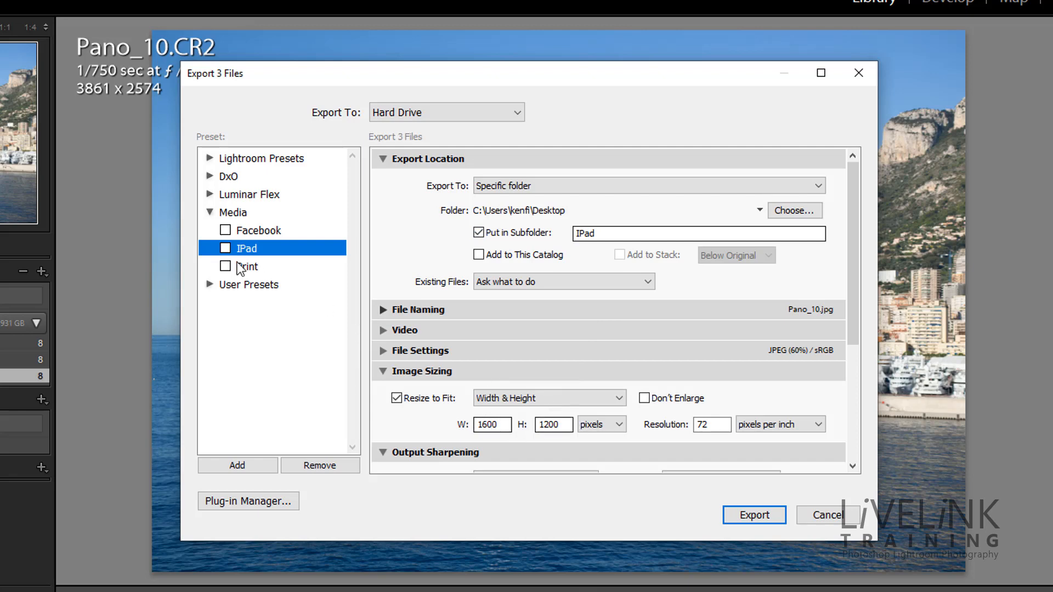
pyautogui.click(264, 232)
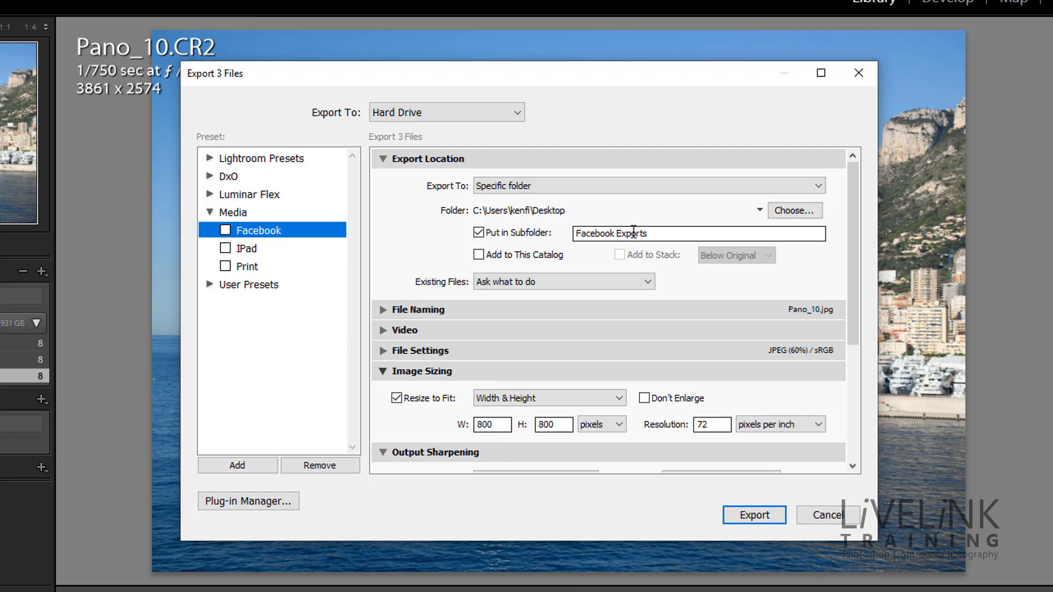
pyautogui.click(268, 250)
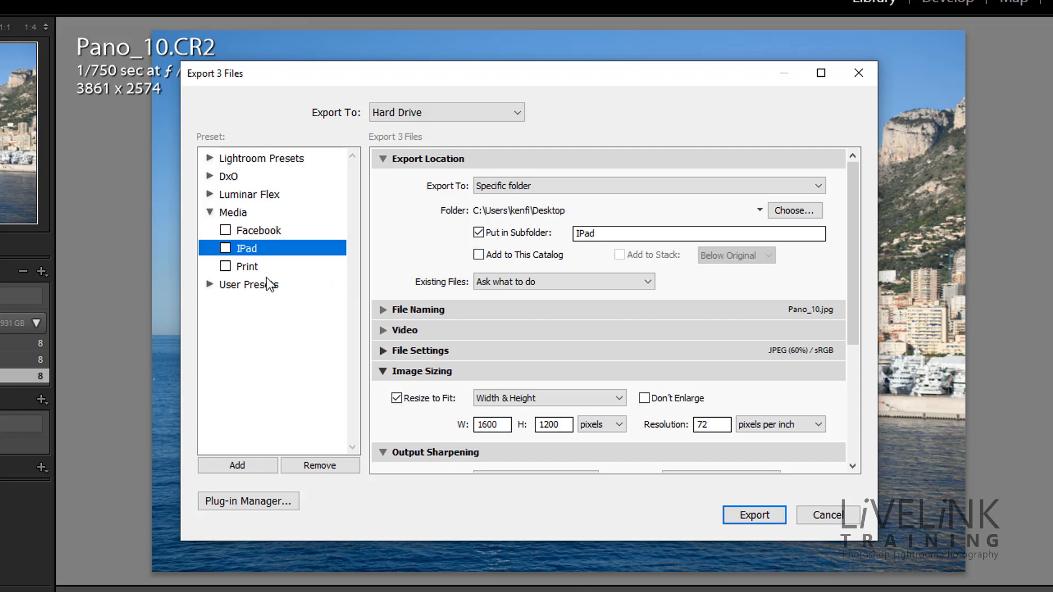
pyautogui.click(248, 267)
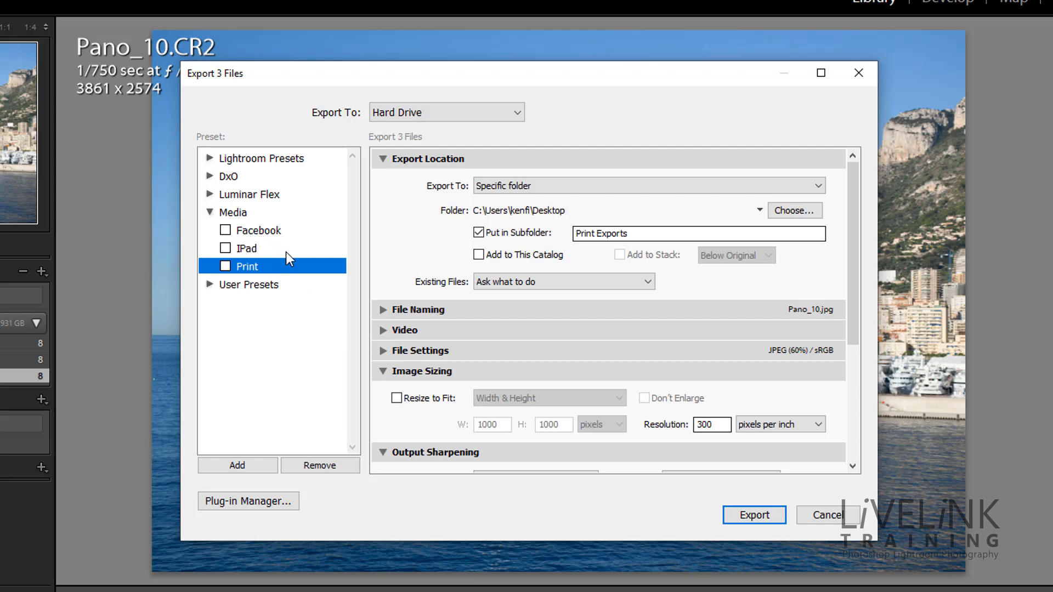
pyautogui.click(226, 231)
pyautogui.click(225, 249)
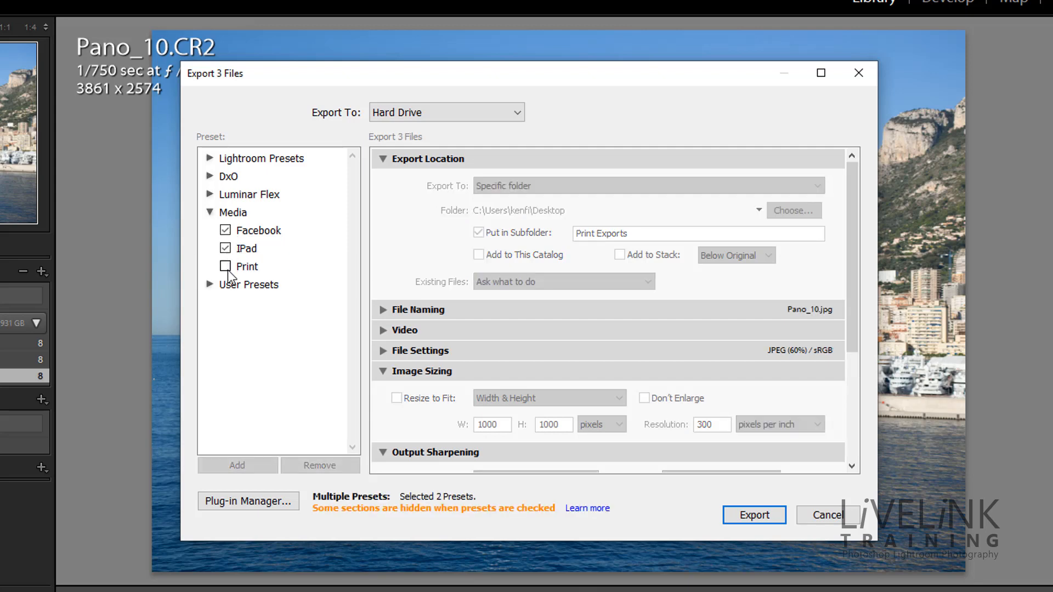
pyautogui.click(225, 267)
pyautogui.click(828, 518)
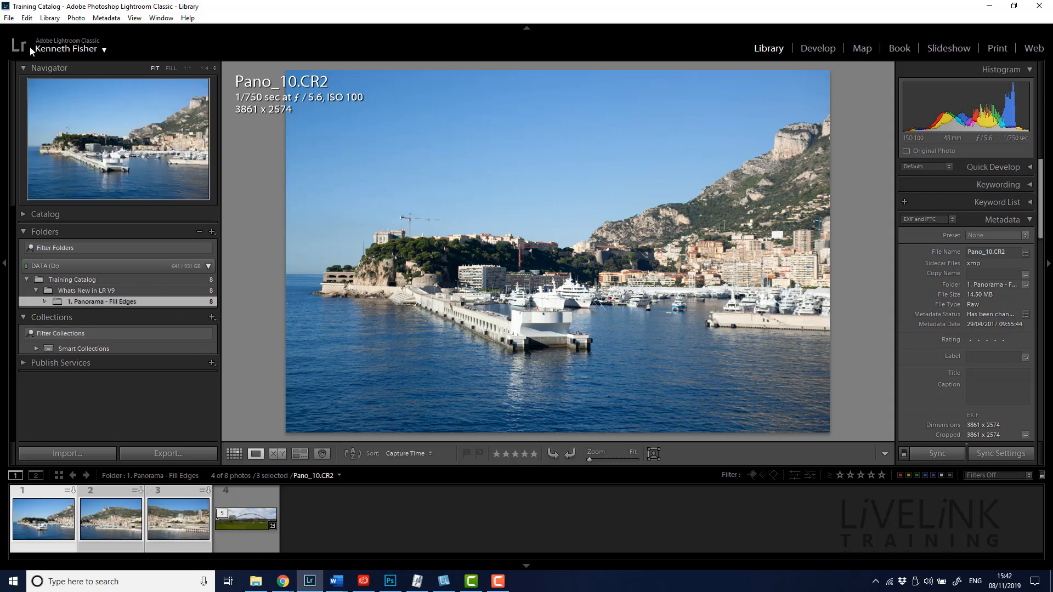
# - Export the three harbour photos with the Facebook, IPad and Print presets at once, and show the export folders on the desktop
pyautogui.click(10, 17)
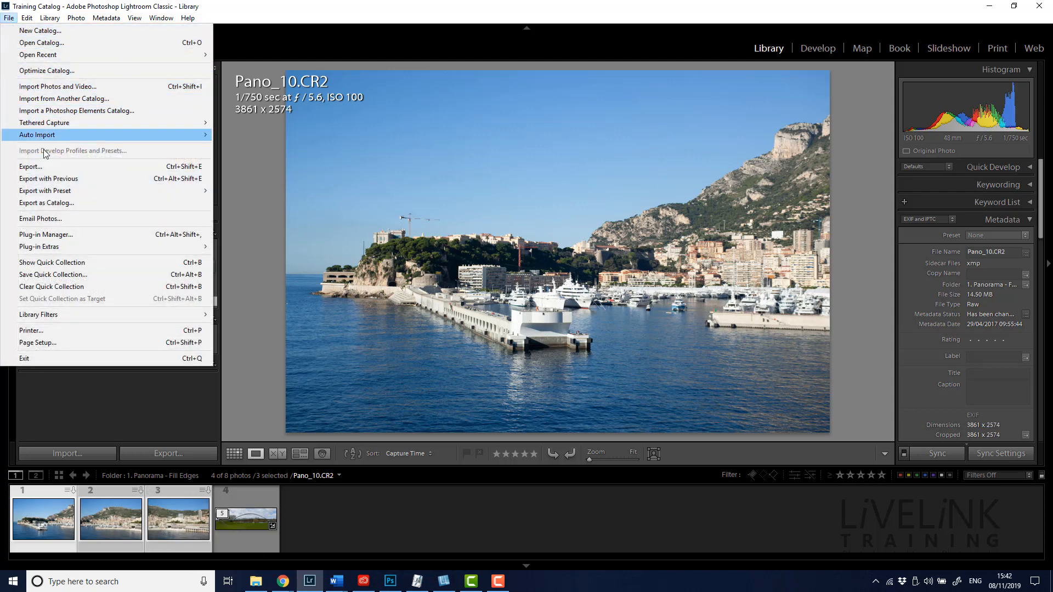
pyautogui.click(33, 166)
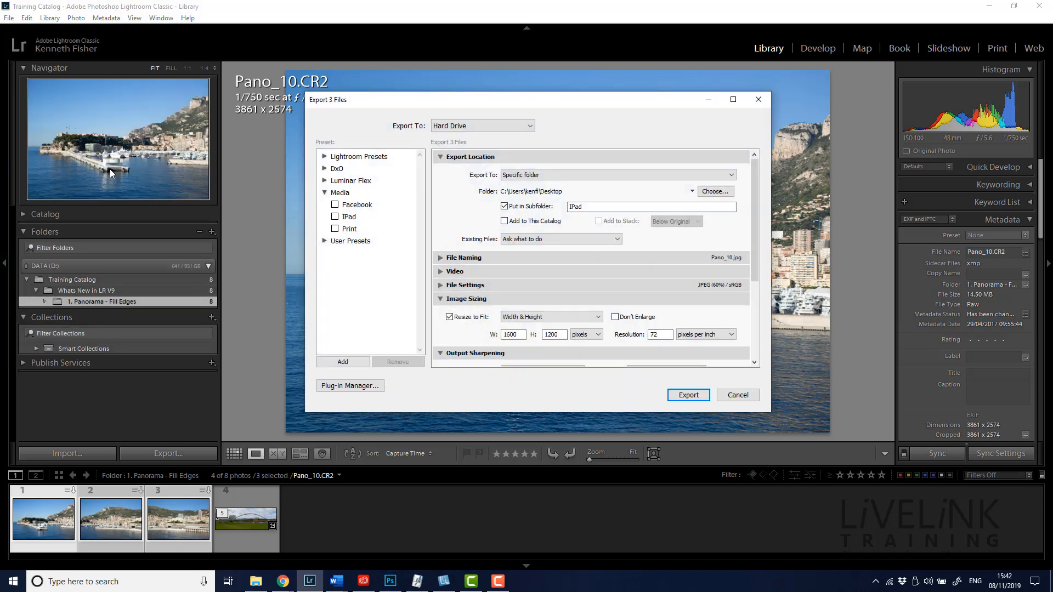
pyautogui.click(335, 205)
pyautogui.click(335, 217)
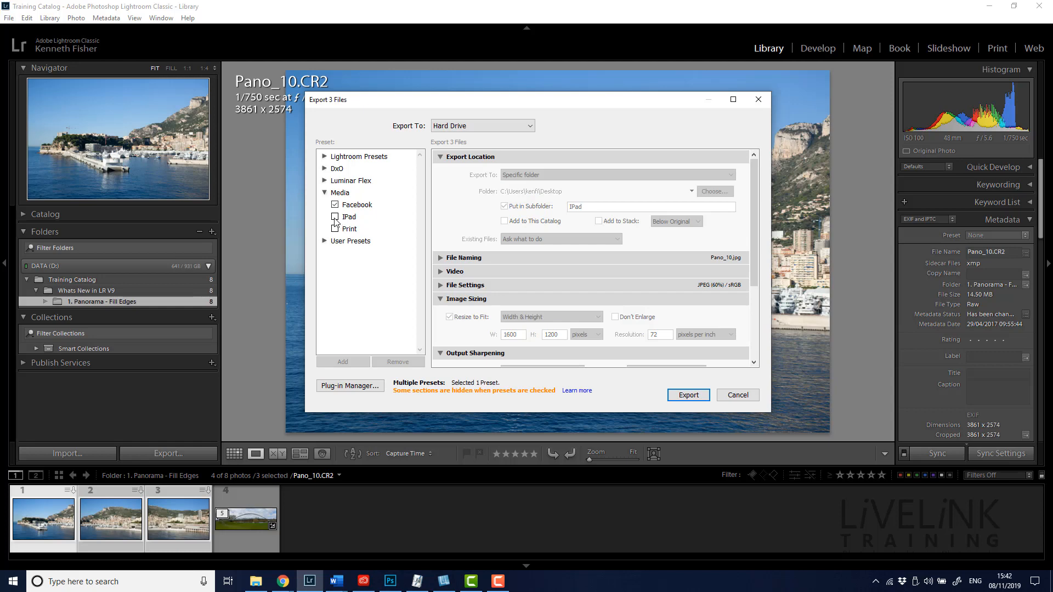
pyautogui.click(335, 229)
pyautogui.click(689, 395)
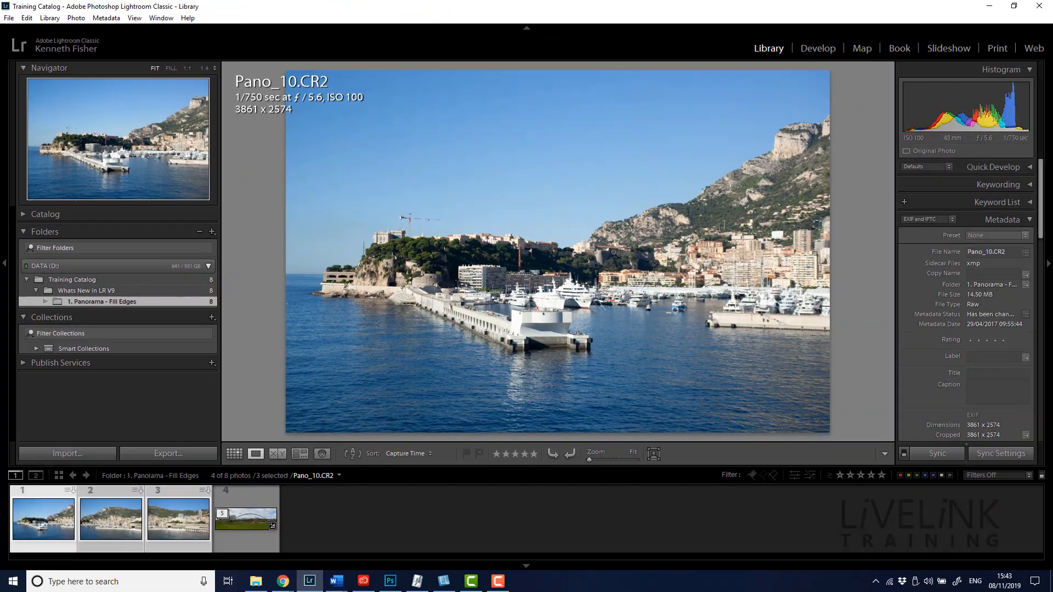
pyautogui.click(988, 7)
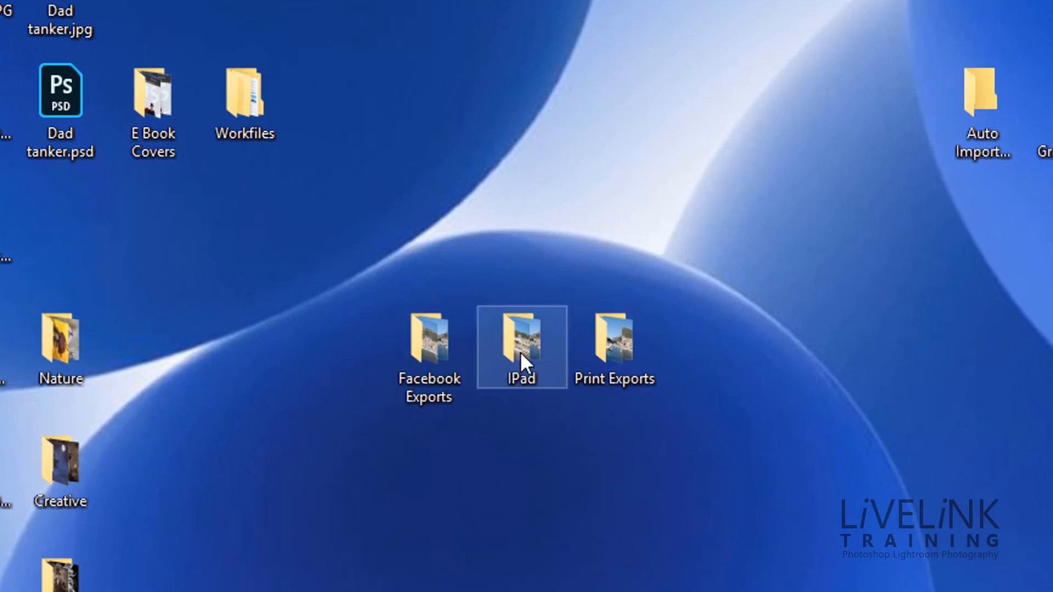
# - Check the dimensions and file size of Pano _11.jpg in the Facebook Exports folder and in the Print Exports folder
pyautogui.doubleClick(429, 338)
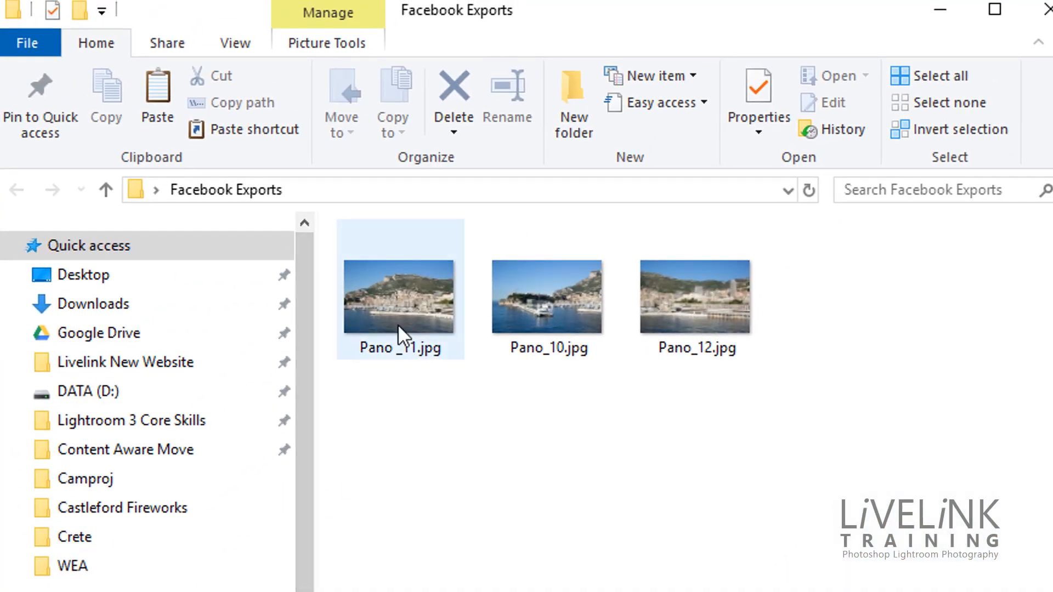
pyautogui.moveTo(397, 324)
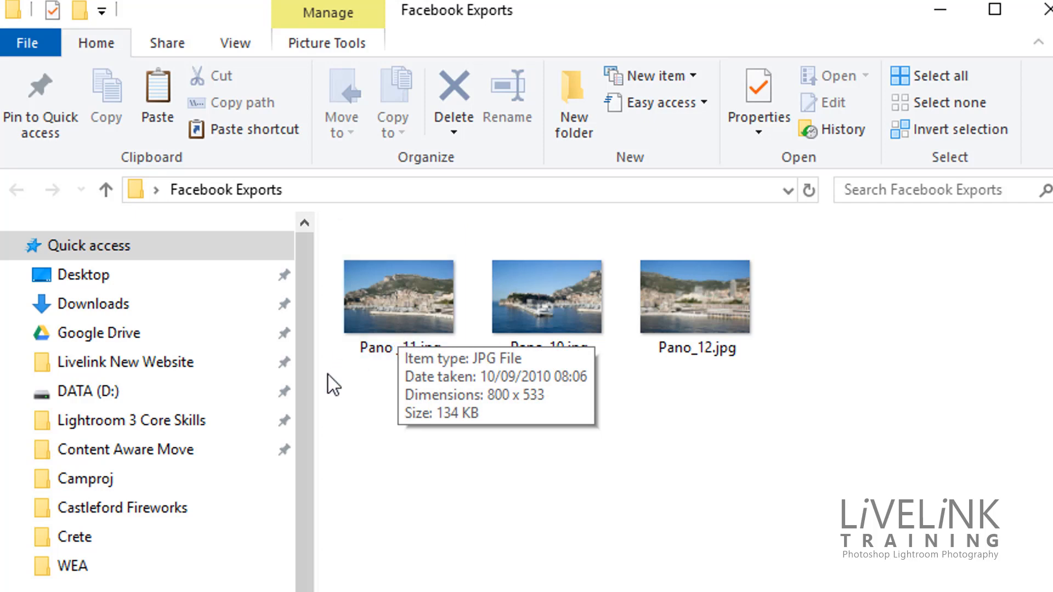
pyautogui.click(1044, 8)
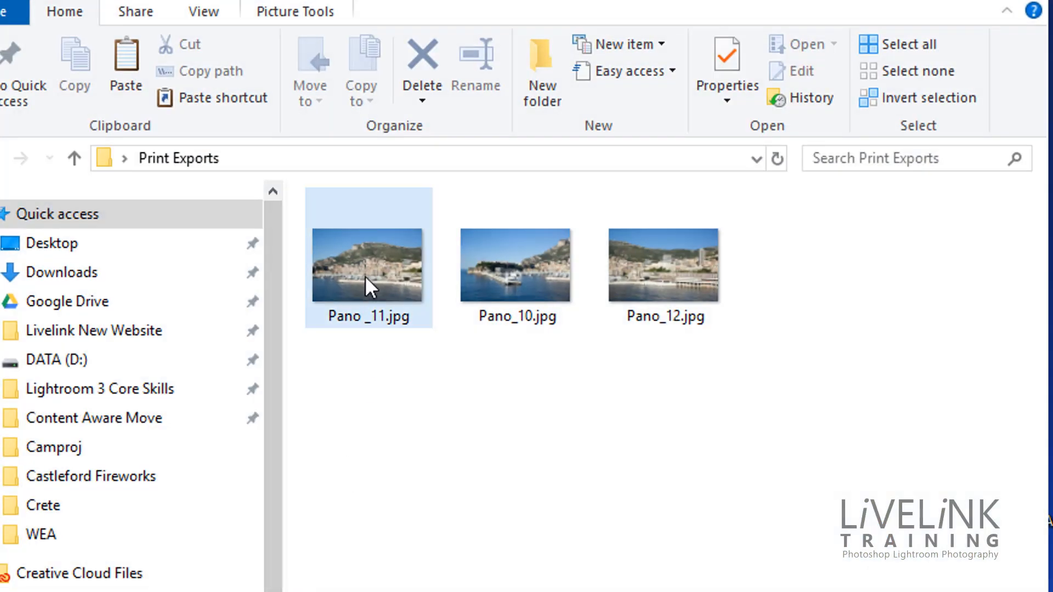
pyautogui.moveTo(364, 275)
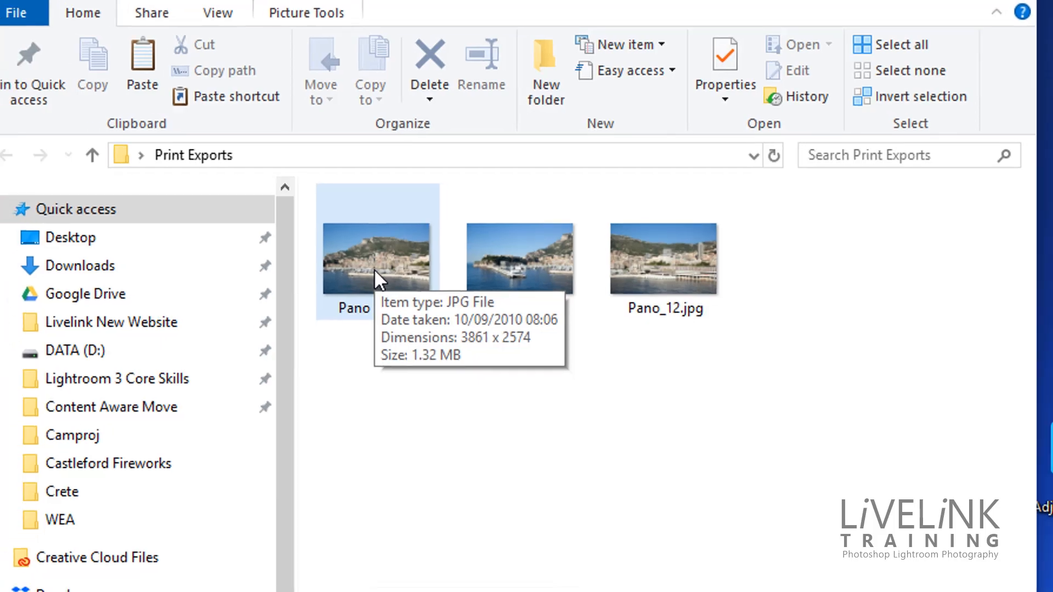
pyautogui.moveTo(340, 577)
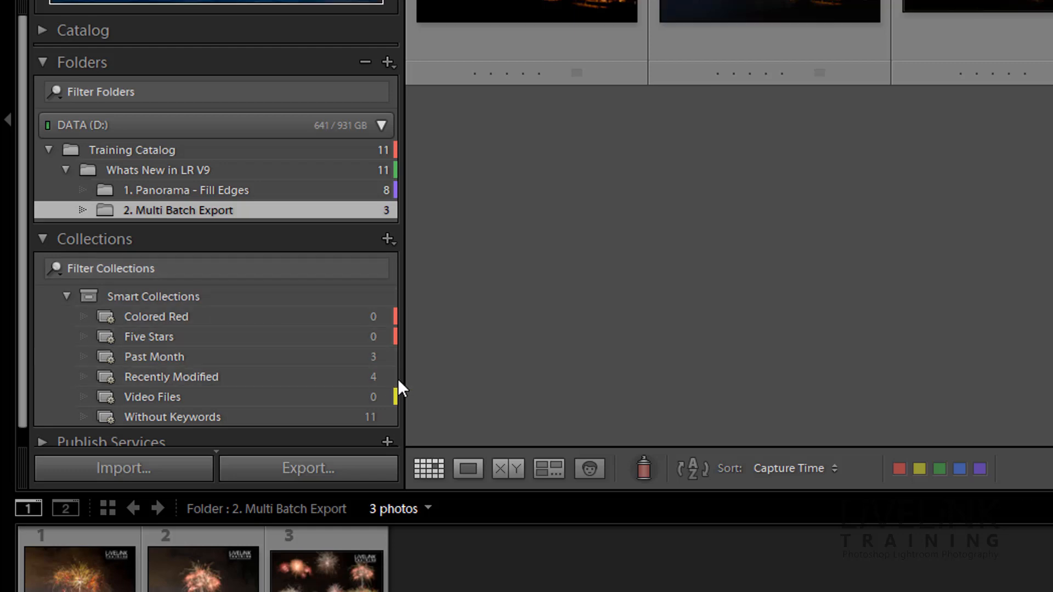
# - Add a yellow color label to the Recently Modified smart collection and a blue one to the 2. Multi Batch Export folder
pyautogui.rightClick(381, 374)
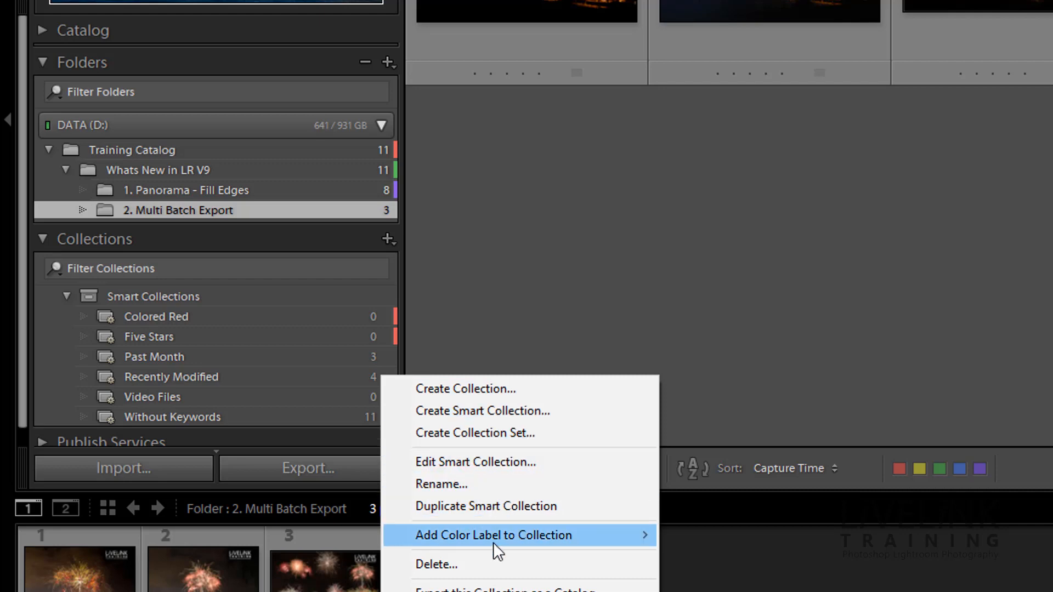
pyautogui.moveTo(494, 538)
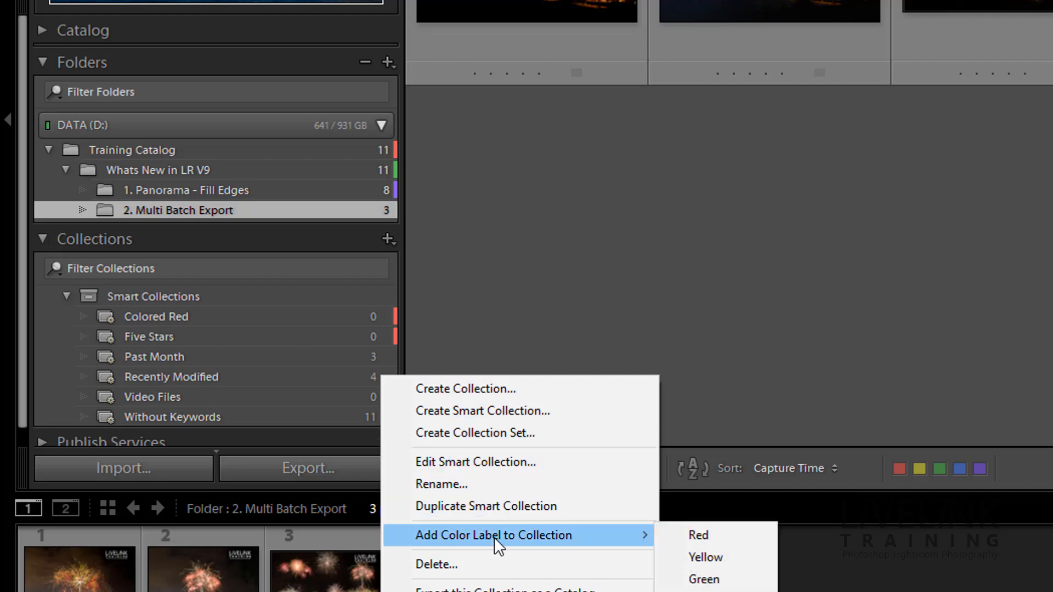
pyautogui.click(705, 557)
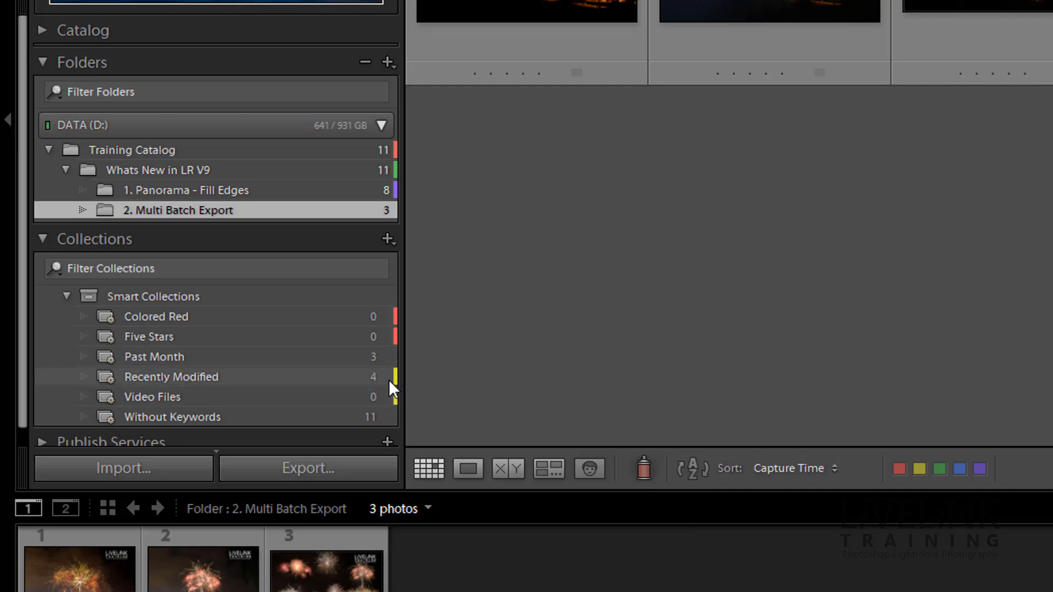
pyautogui.rightClick(371, 211)
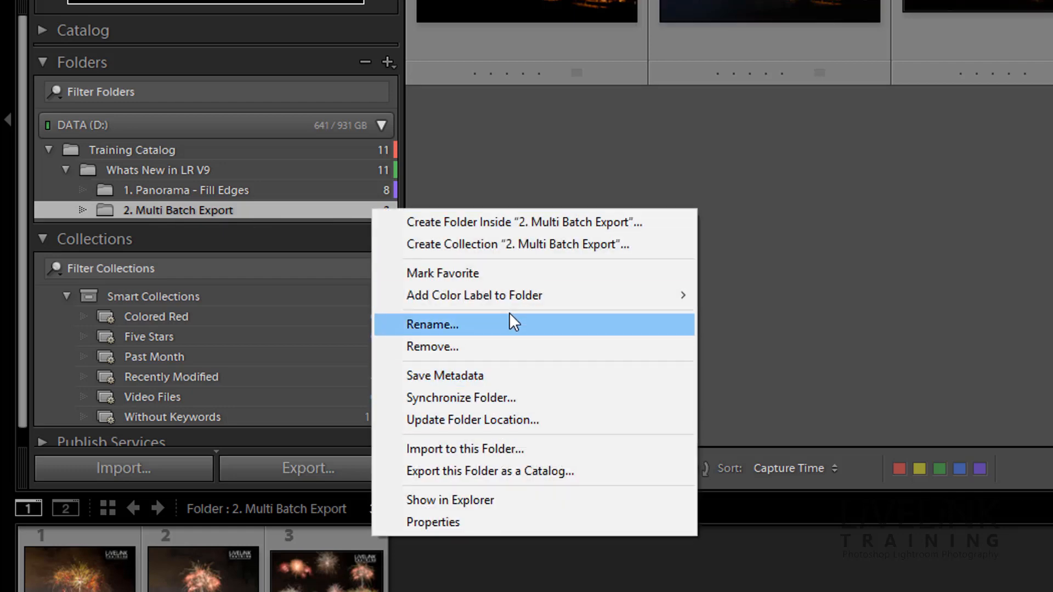
pyautogui.moveTo(602, 296)
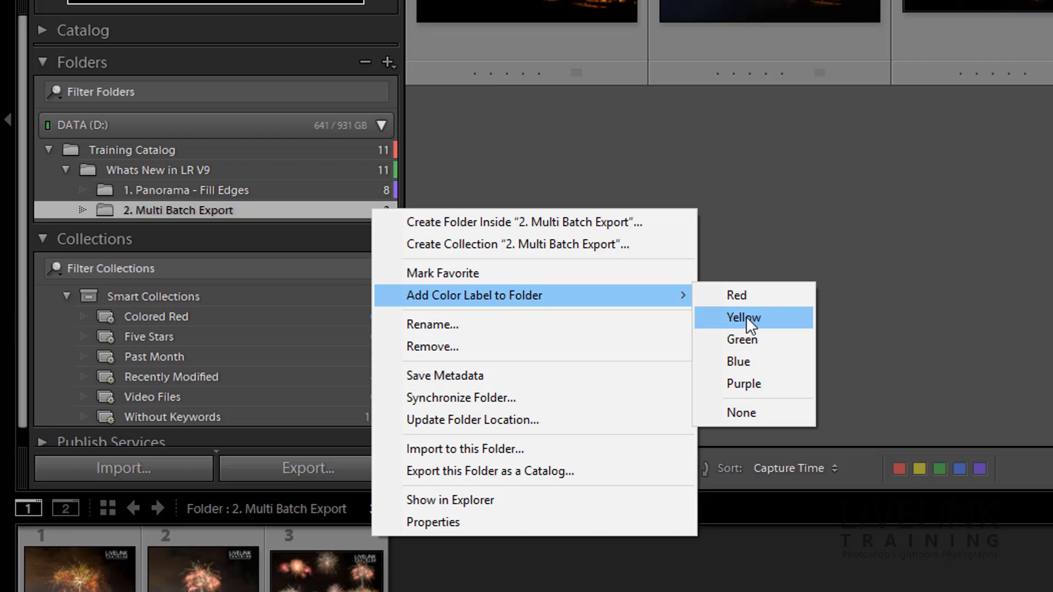
pyautogui.click(750, 363)
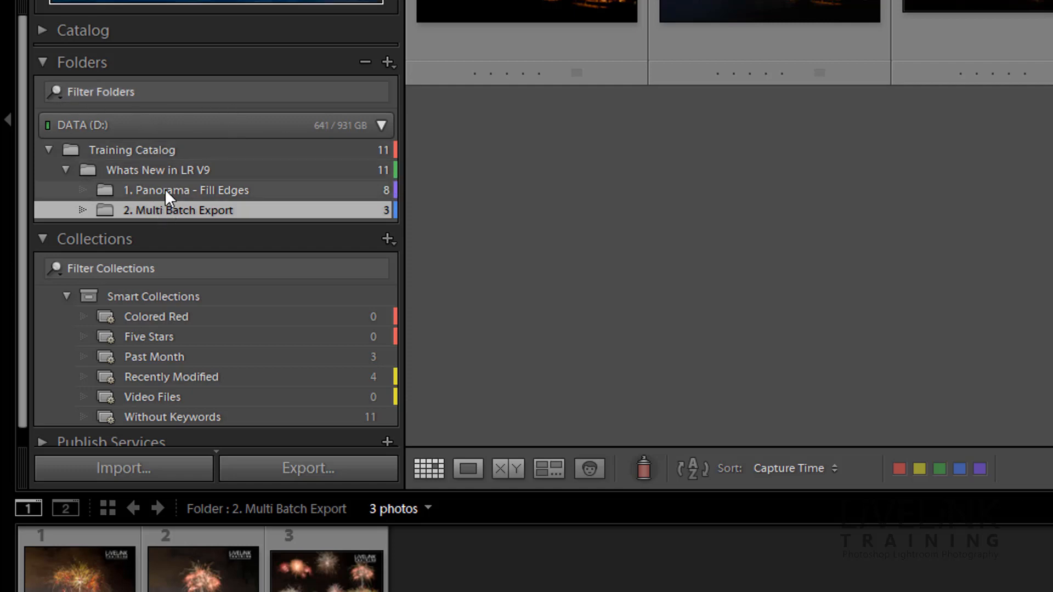
# - Filter both the collections and the folders by the Red color label
pyautogui.click(53, 266)
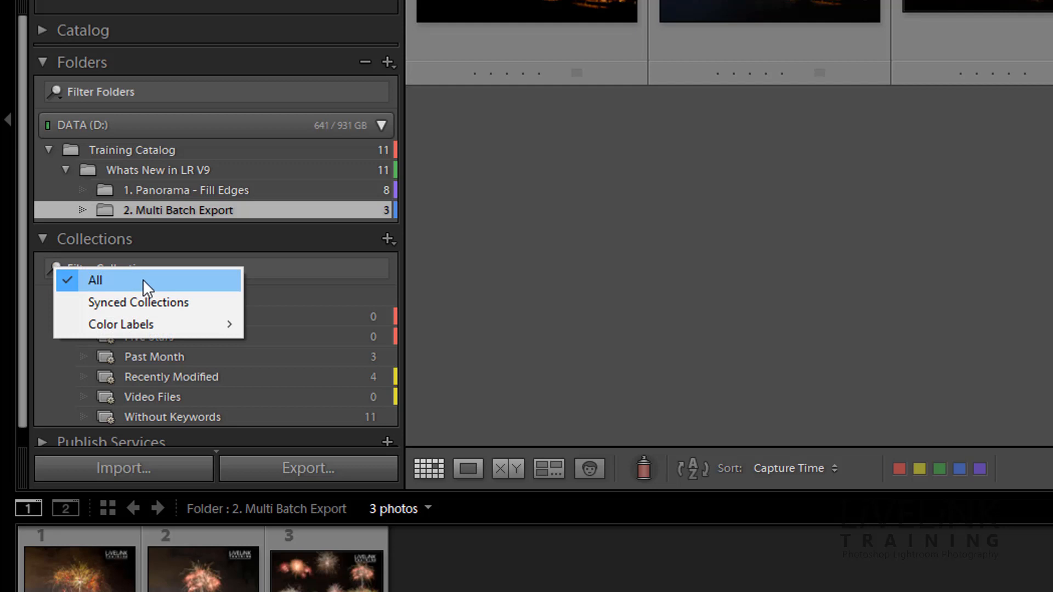
pyautogui.moveTo(138, 329)
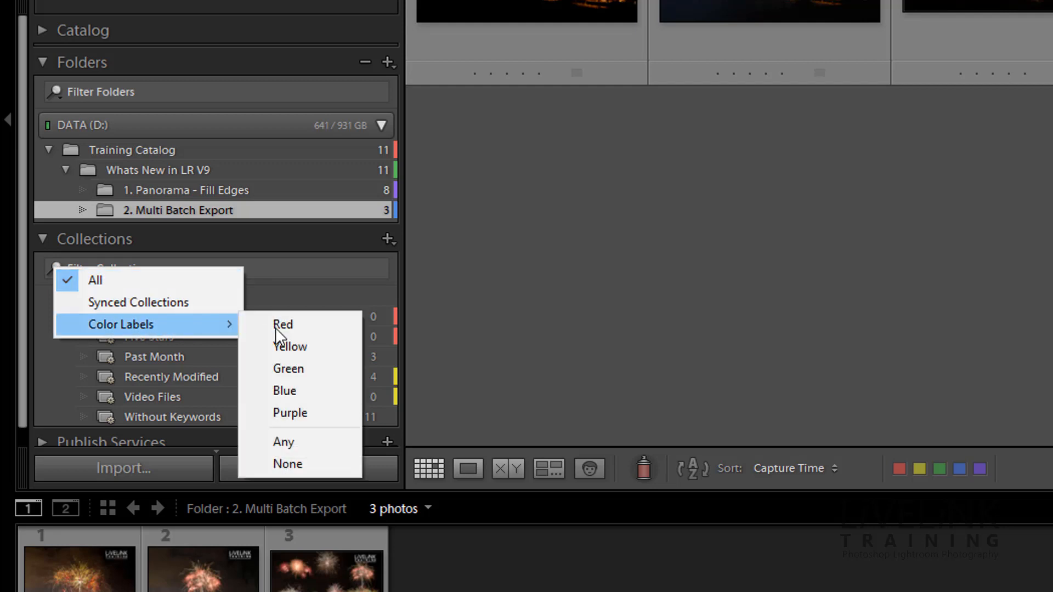
pyautogui.click(291, 327)
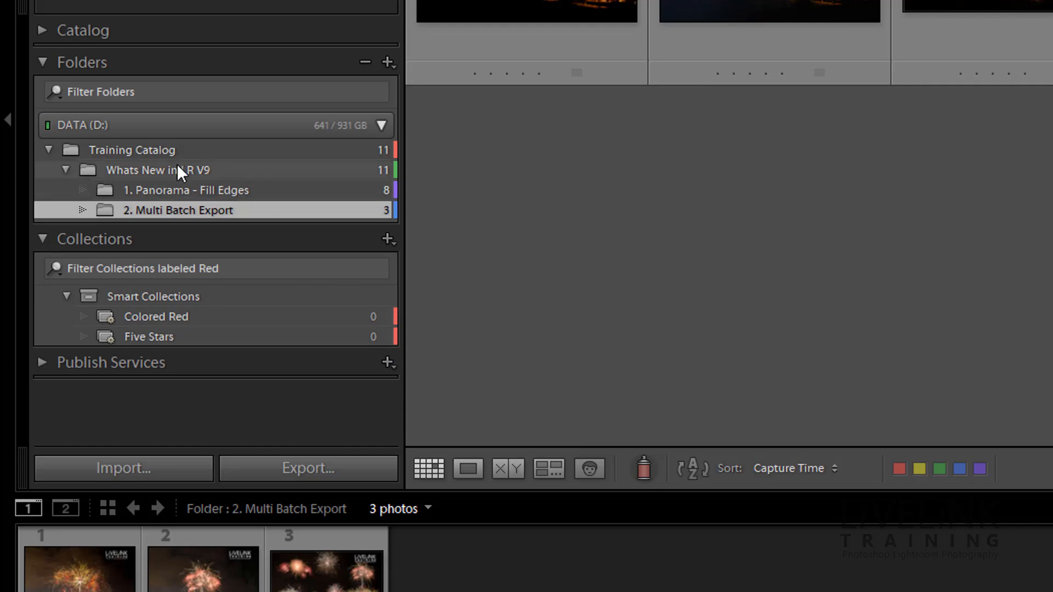
pyautogui.click(55, 90)
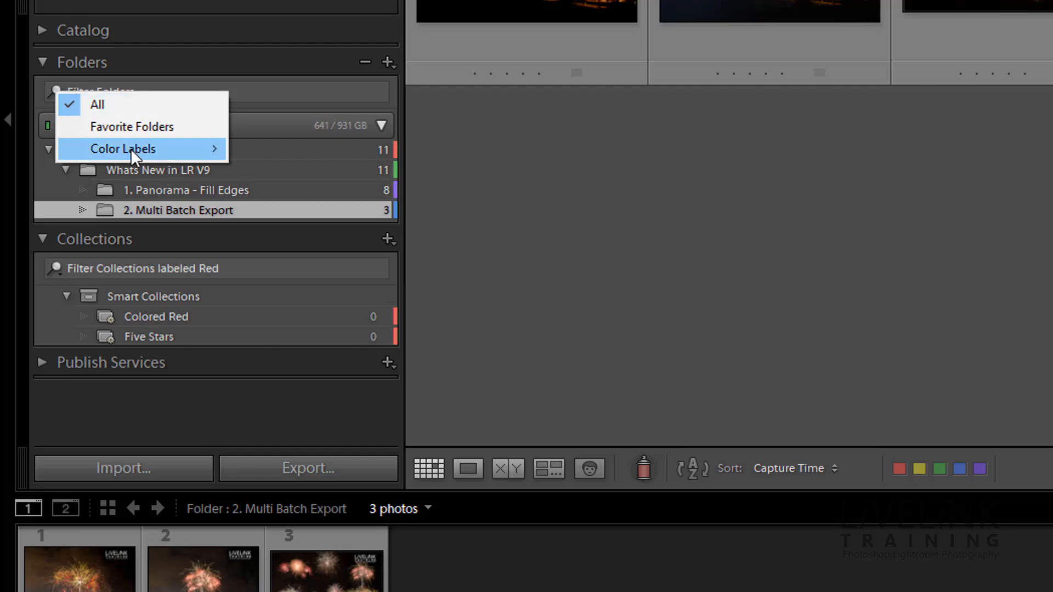
pyautogui.moveTo(131, 150)
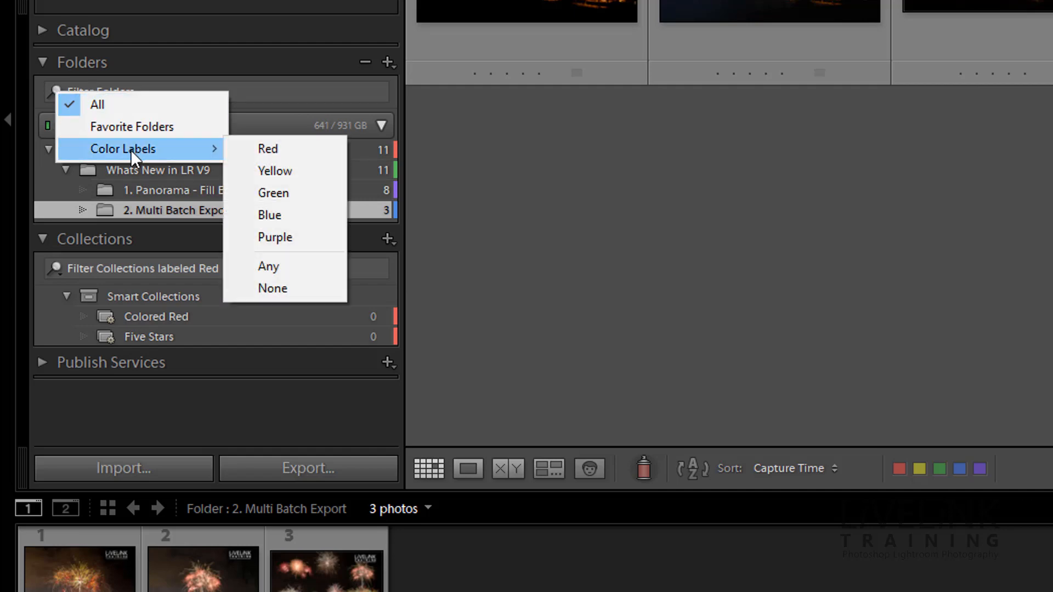
pyautogui.click(283, 151)
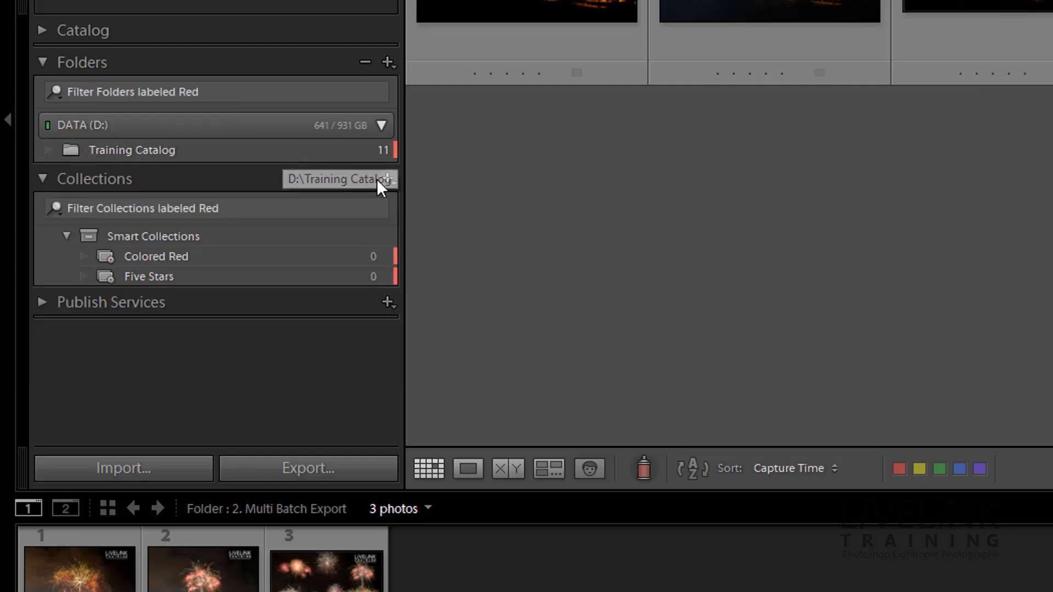